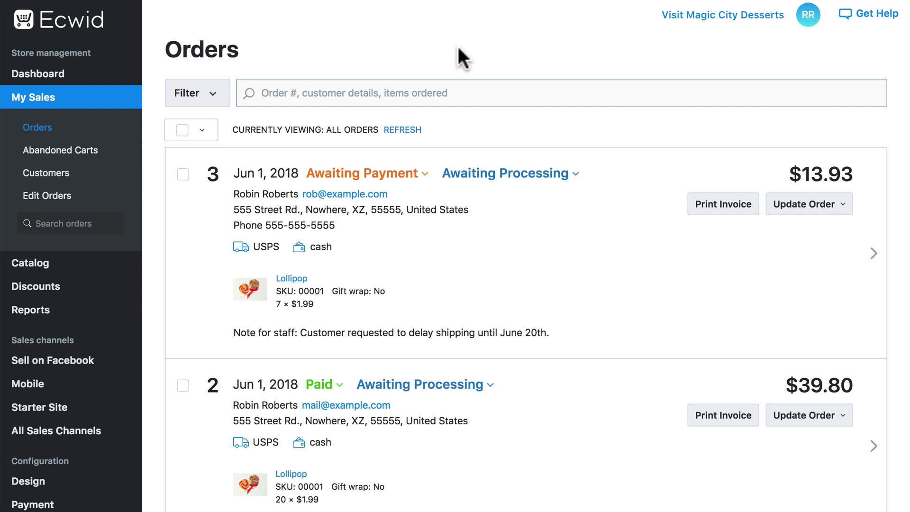
Step: Open order 3 for editing, then close it without making changes
{"action": "left_click", "coordinate": [811, 206]}
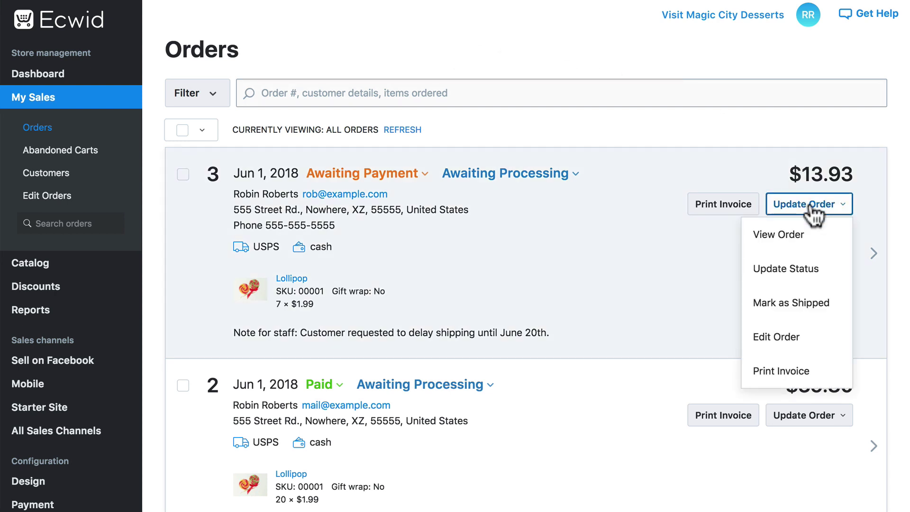
{"action": "left_click", "coordinate": [782, 335]}
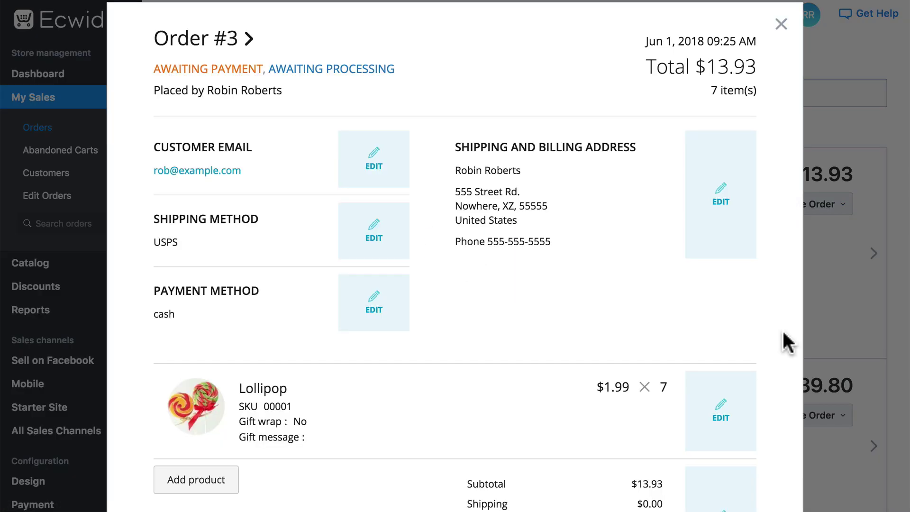
{"action": "left_click", "coordinate": [781, 24]}
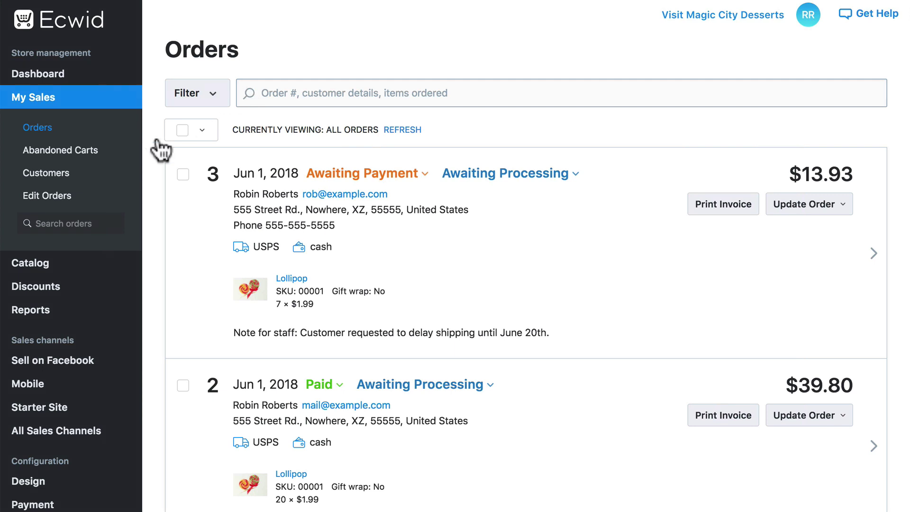
Step: Go to the Edit Orders section and open order #2
{"action": "left_click", "coordinate": [49, 196]}
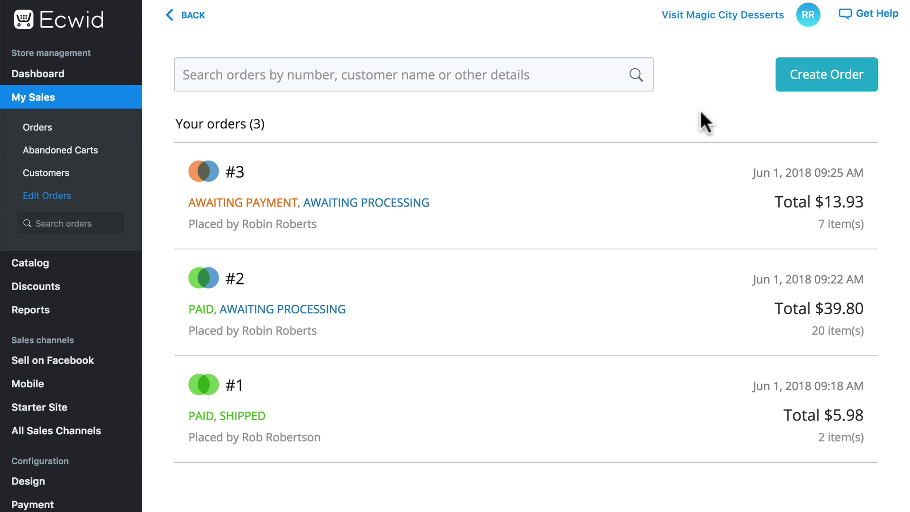
{"action": "scroll", "coordinate": [701, 112], "scroll_direction": "down", "scroll_amount": 2}
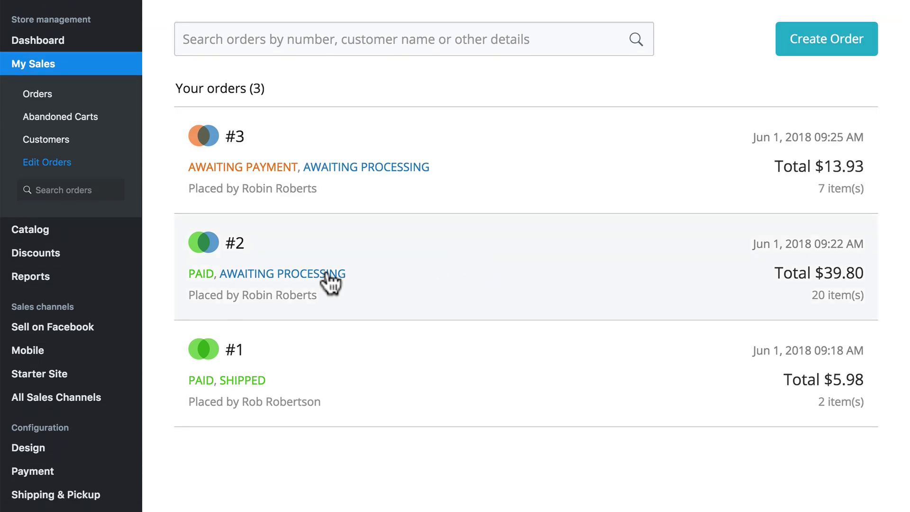
{"action": "left_click", "coordinate": [438, 275]}
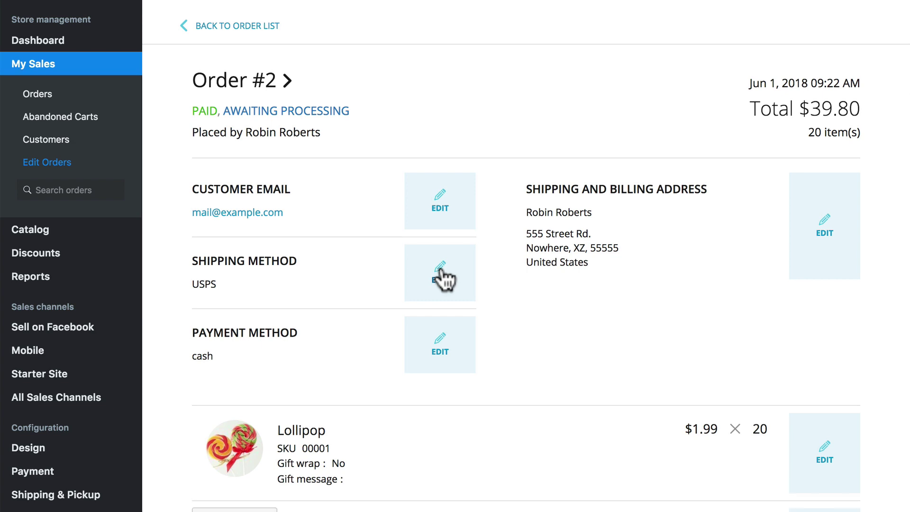
{"action": "scroll", "coordinate": [593, 124], "scroll_direction": "down", "scroll_amount": 6}
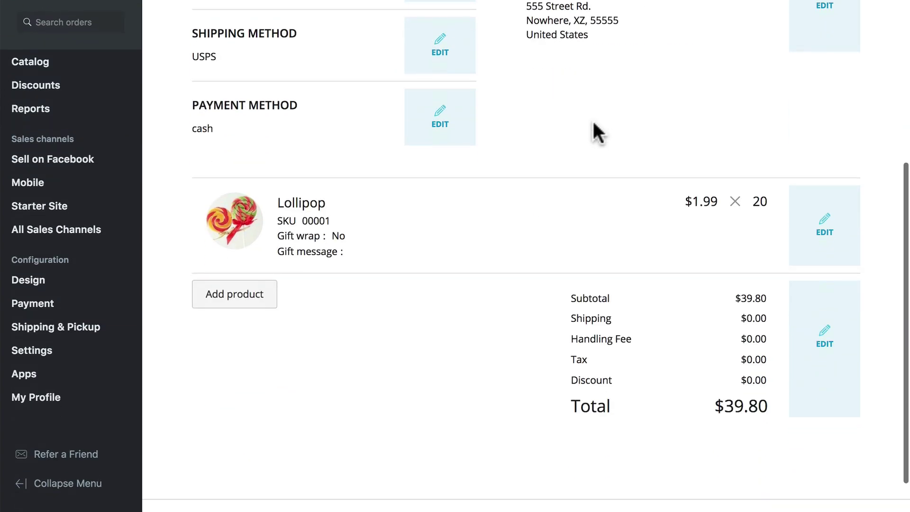
{"action": "scroll", "coordinate": [594, 124], "scroll_direction": "up", "scroll_amount": 6}
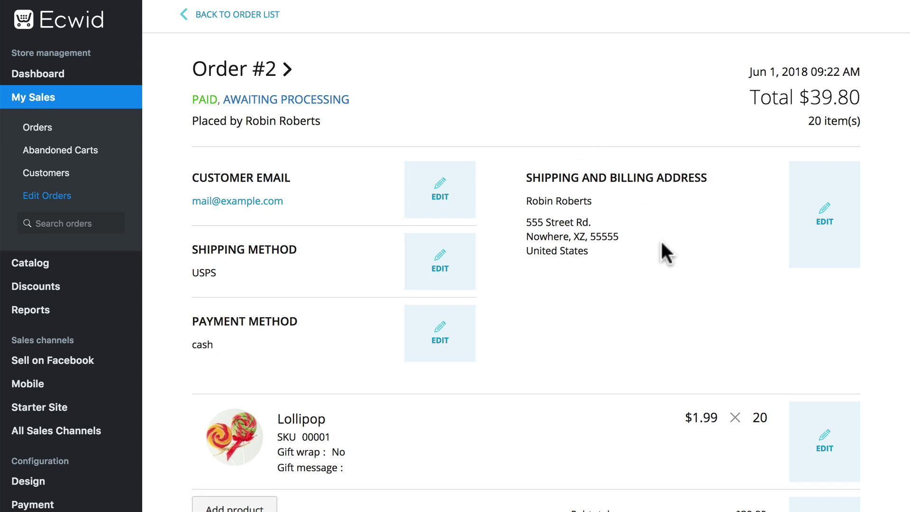
Step: Change order #2's Address Line 1 to 1555 Street Rd. and save the address
{"action": "left_click", "coordinate": [826, 214]}
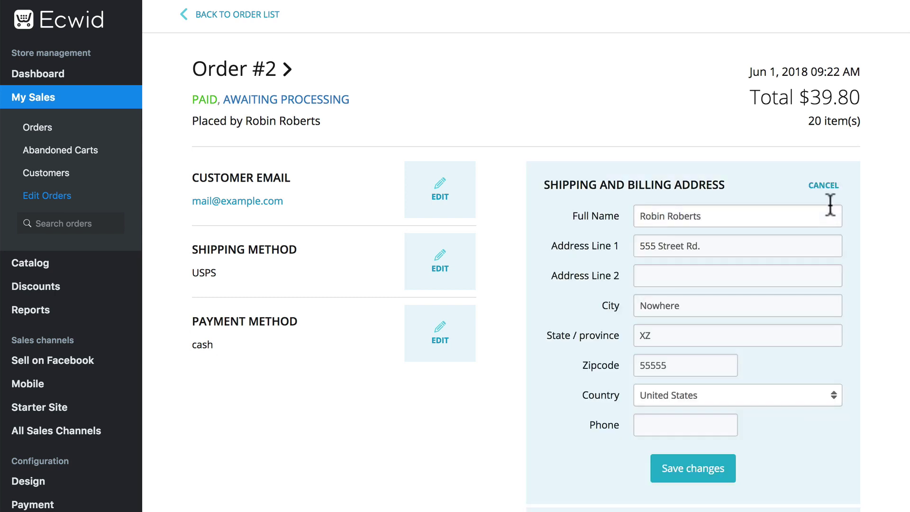
{"action": "left_click", "coordinate": [641, 248]}
{"action": "type", "text": "1"}
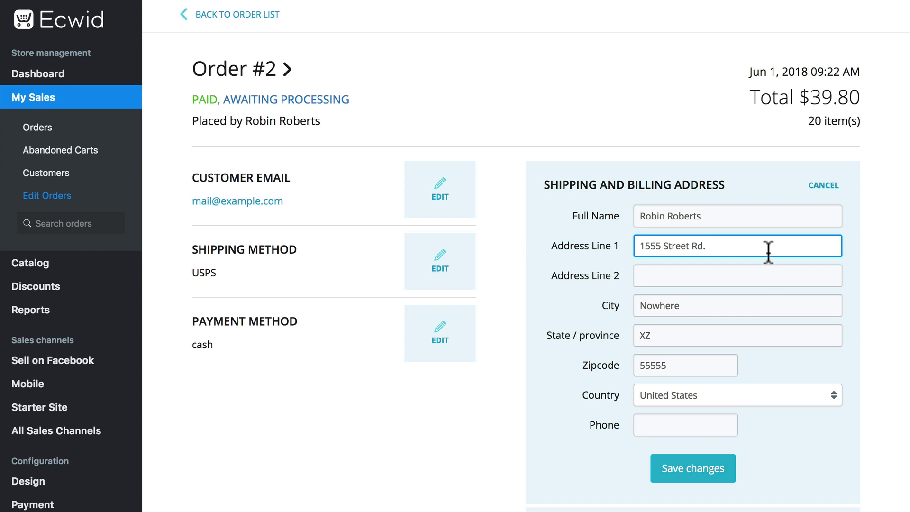
{"action": "scroll", "coordinate": [711, 303], "scroll_direction": "down", "scroll_amount": 1}
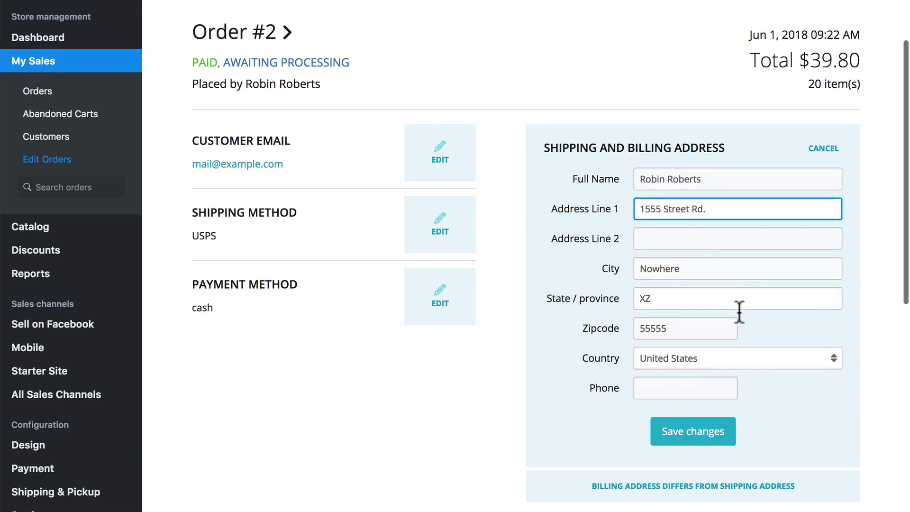
{"action": "left_click", "coordinate": [706, 432]}
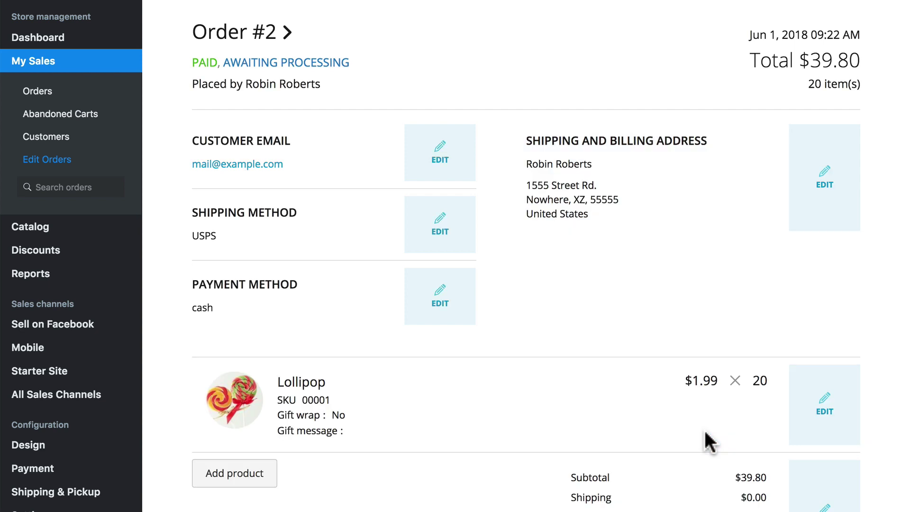
{"action": "scroll", "coordinate": [209, 37], "scroll_direction": "up", "scroll_amount": 2}
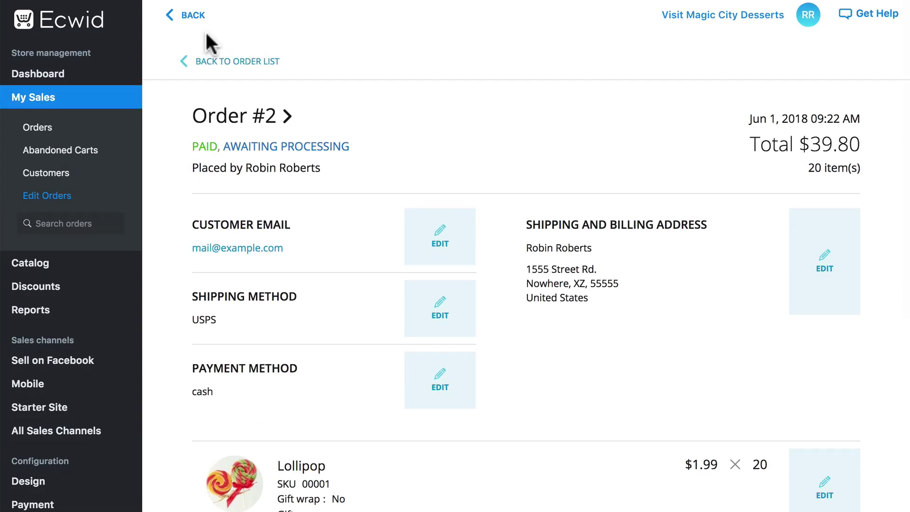
Step: Go back from order #2 to the list of editable orders
{"action": "left_click", "coordinate": [219, 65]}
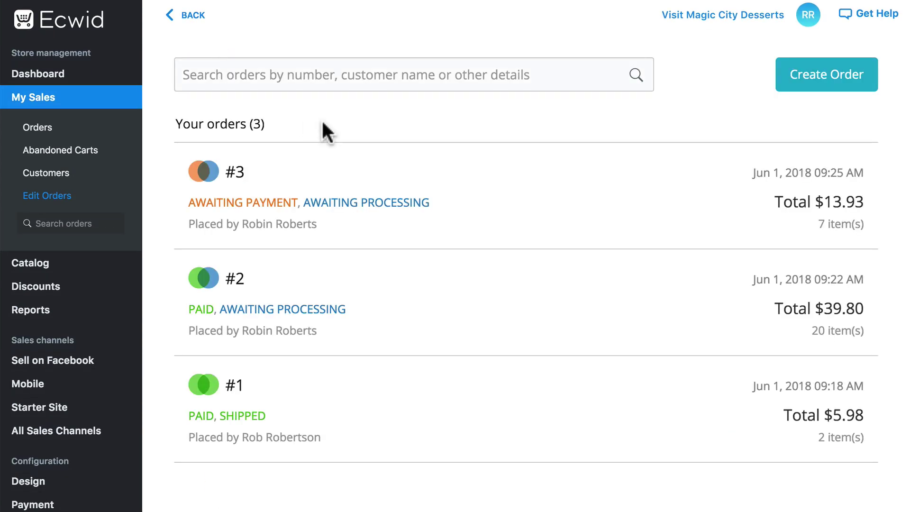
Step: Create a new order and paste in the customer's e-mail
{"action": "left_click", "coordinate": [815, 85]}
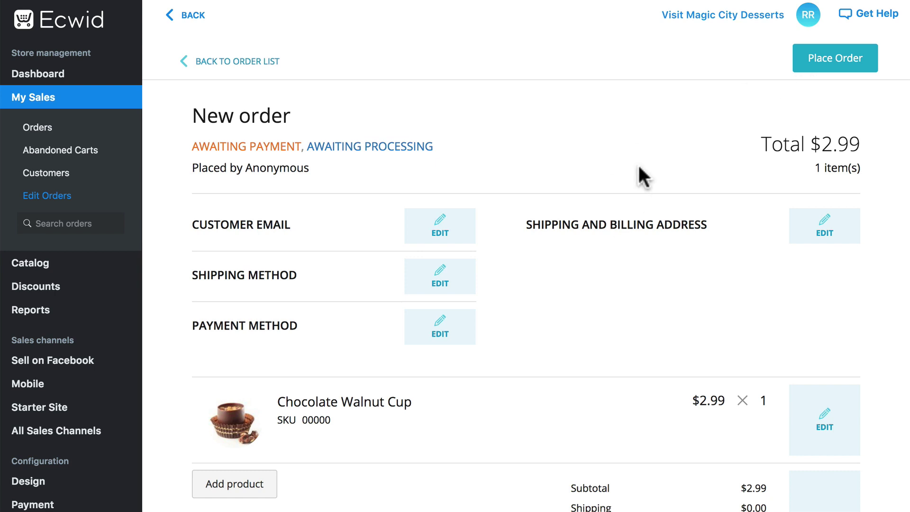
{"action": "left_click", "coordinate": [441, 232]}
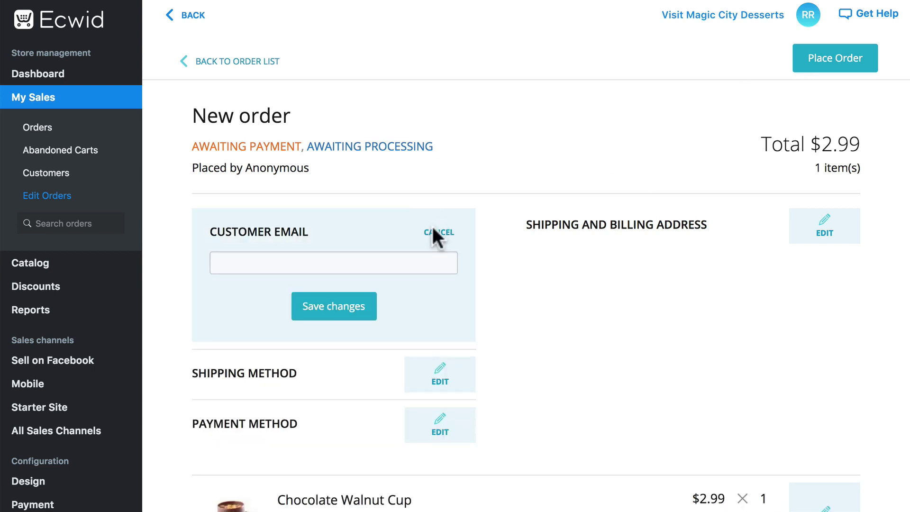
{"action": "left_click", "coordinate": [377, 262]}
{"action": "key", "text": "ctrl+v"}
{"action": "left_click", "coordinate": [331, 305]}
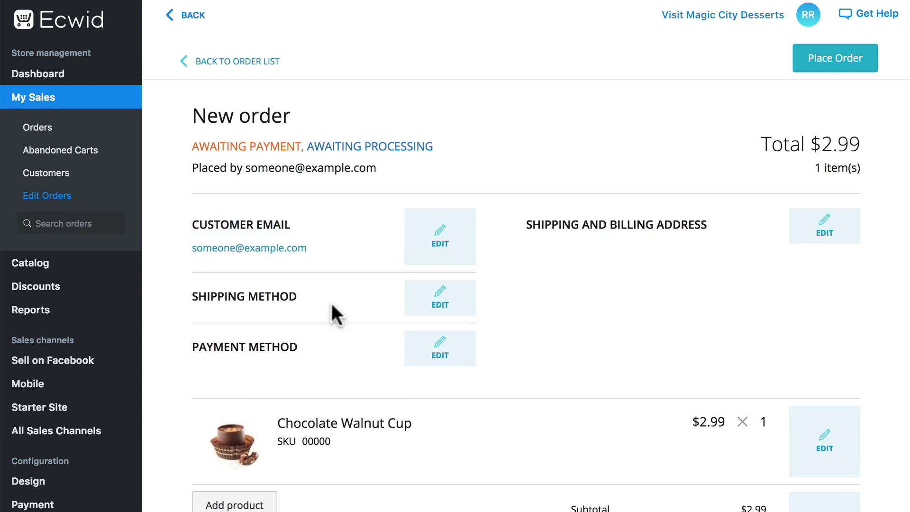
Step: Set the new order's shipping method to USPS
{"action": "left_click", "coordinate": [410, 298]}
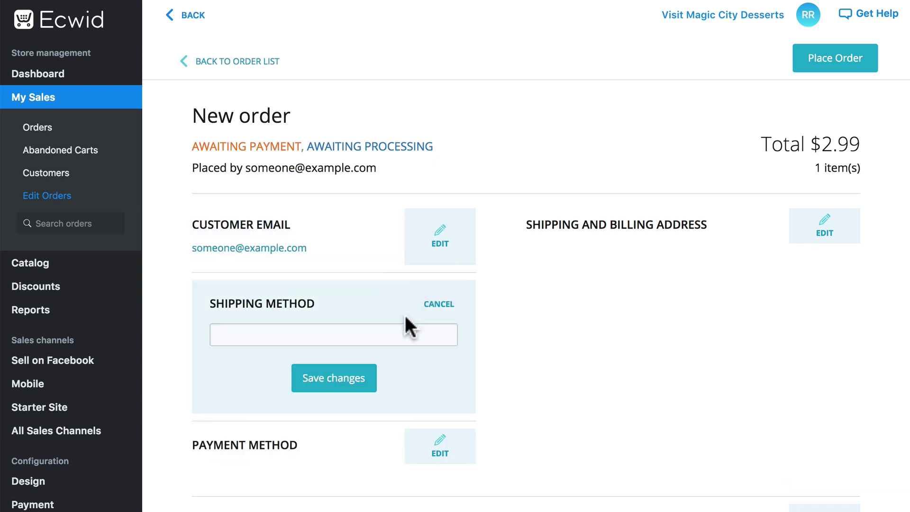
{"action": "left_click", "coordinate": [407, 331]}
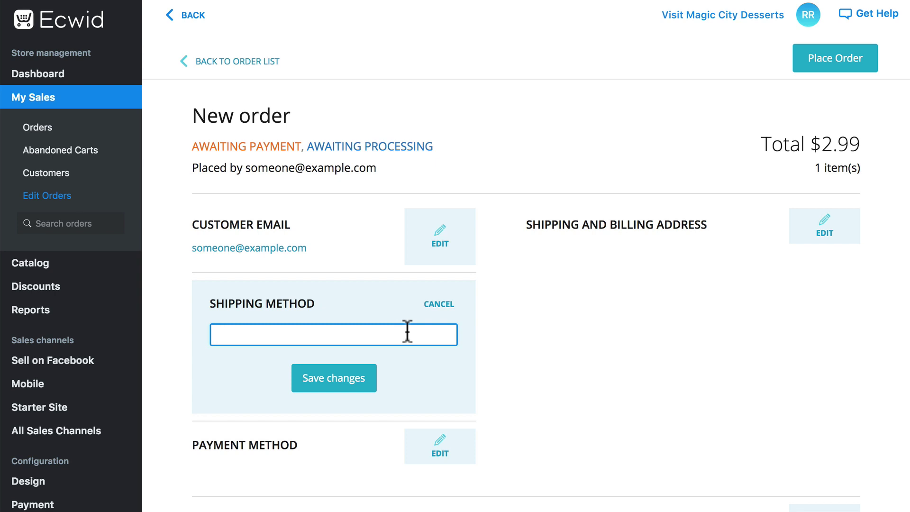
{"action": "type", "text": "USPS"}
{"action": "left_click", "coordinate": [374, 374]}
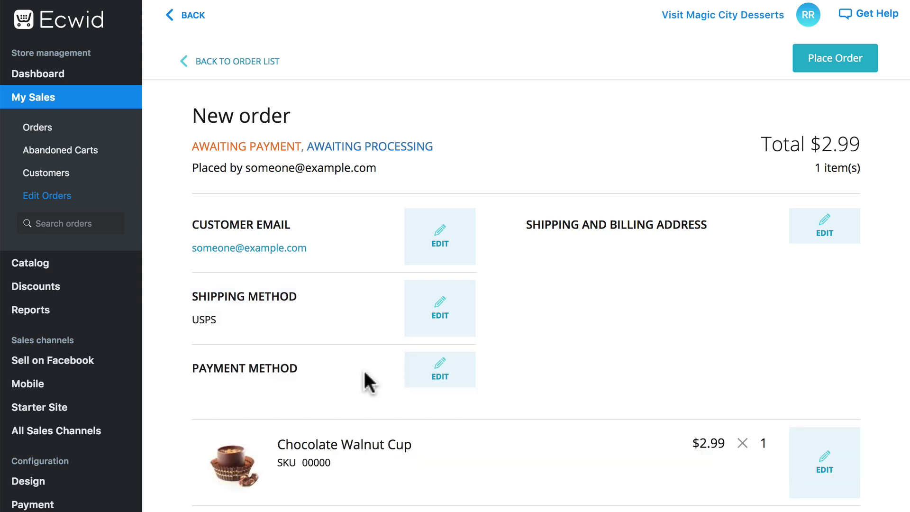
{"action": "scroll", "coordinate": [522, 311], "scroll_direction": "down", "scroll_amount": 2}
Step: Set the new order's payment method to check
{"action": "left_click", "coordinate": [439, 299]}
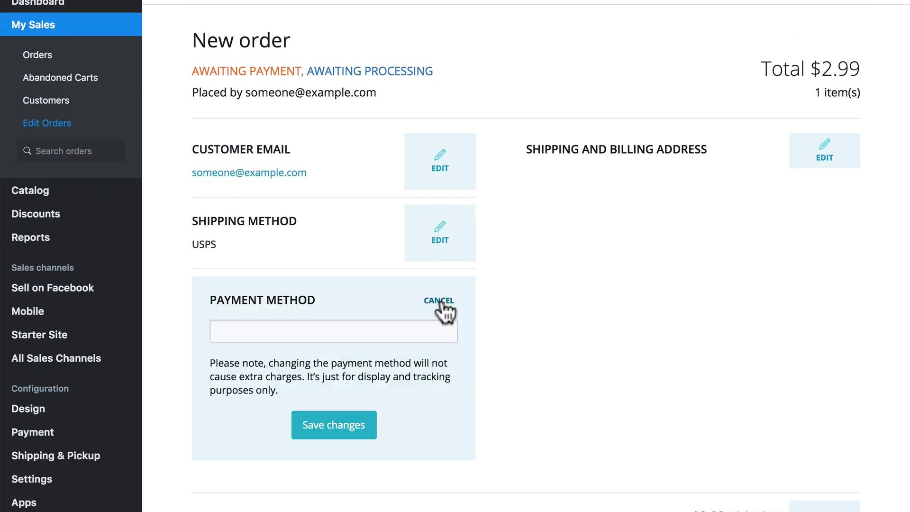
{"action": "left_click", "coordinate": [411, 330]}
{"action": "type", "text": "check"}
{"action": "left_click", "coordinate": [353, 425]}
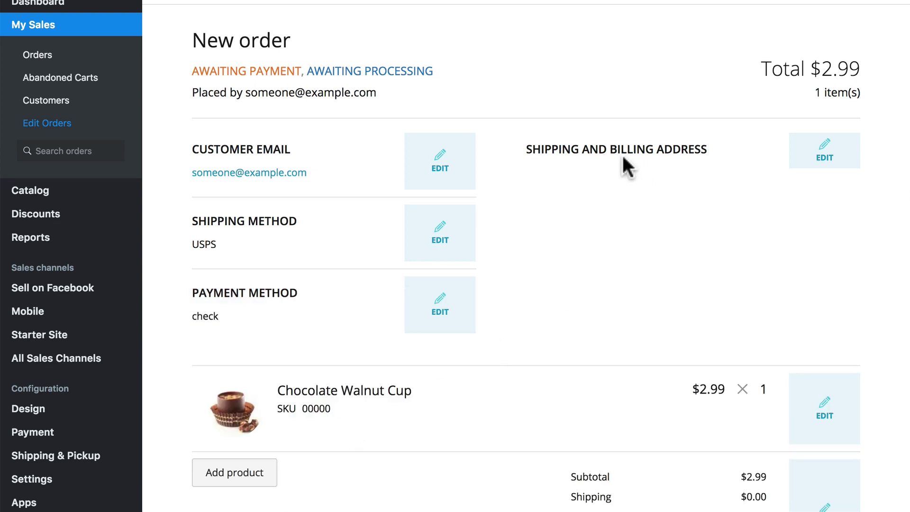
{"action": "left_click", "coordinate": [821, 146]}
Step: Enter the customer's full name, autofill the street address and phone, and save
{"action": "left_click", "coordinate": [733, 187]}
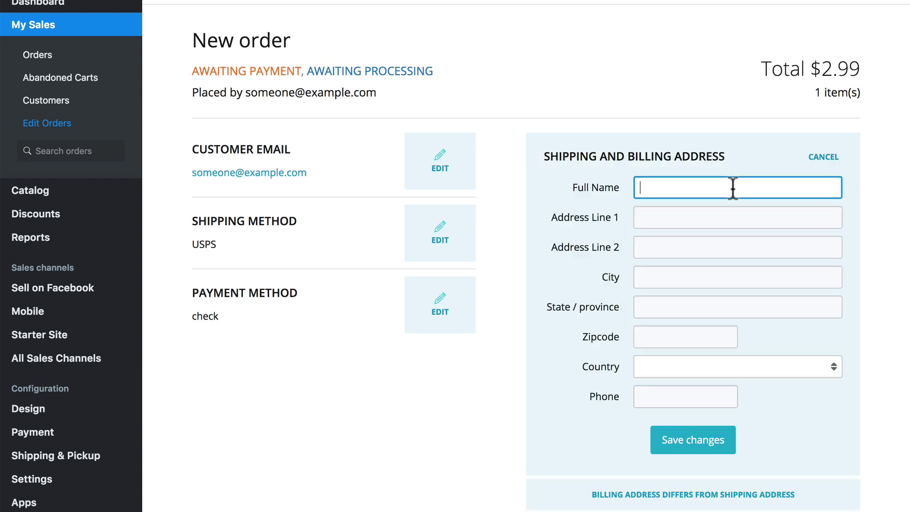
{"action": "type", "text": "John Doe"}
{"action": "key", "text": "Tab"}
{"action": "key", "text": "Down"}
{"action": "key", "text": "Return"}
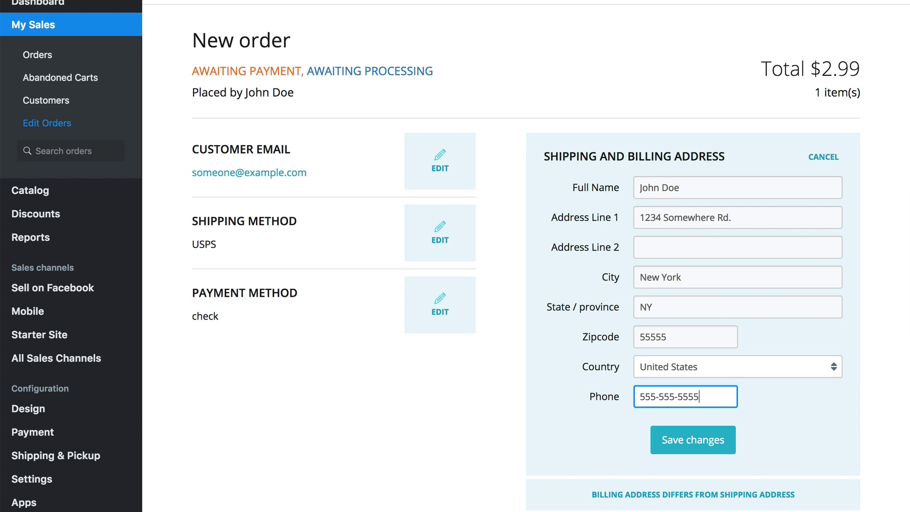
{"action": "left_click", "coordinate": [697, 439]}
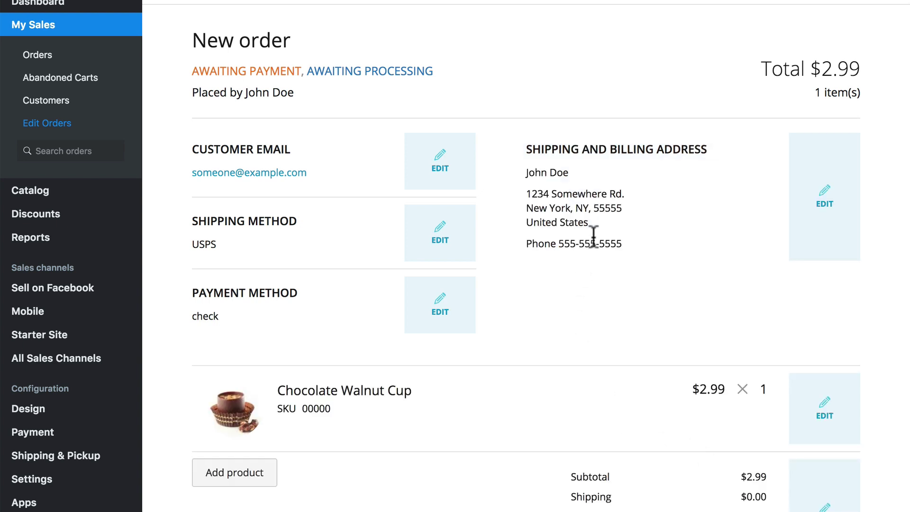
{"action": "scroll", "coordinate": [594, 237], "scroll_direction": "down", "scroll_amount": 2}
{"action": "scroll", "coordinate": [594, 237], "scroll_direction": "down", "scroll_amount": 1}
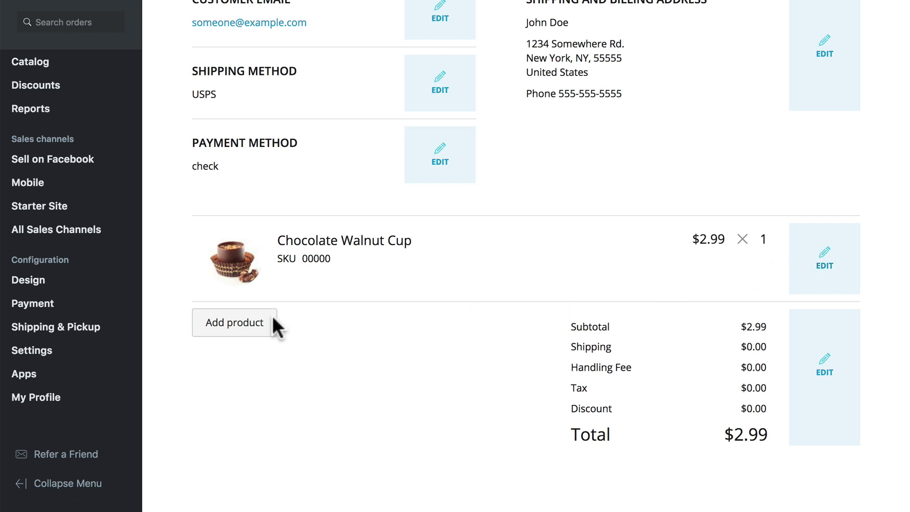
Step: Add a product line with SKU 00001 named Lollipop
{"action": "left_click", "coordinate": [237, 323]}
{"action": "scroll", "coordinate": [398, 291], "scroll_direction": "down", "scroll_amount": 2}
{"action": "type", "text": "00001"}
{"action": "left_click", "coordinate": [307, 256]}
{"action": "type", "text": "Lollipop"}
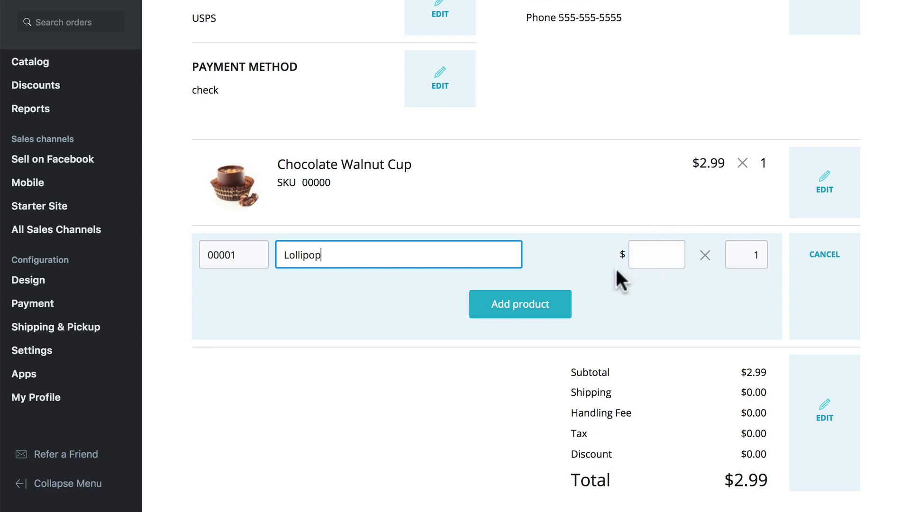
{"action": "scroll", "coordinate": [621, 272], "scroll_direction": "up", "scroll_amount": 1}
Step: Check the Lollipop price in the product catalog opened in a new tab
{"action": "mouse_move", "coordinate": [39, 80]}
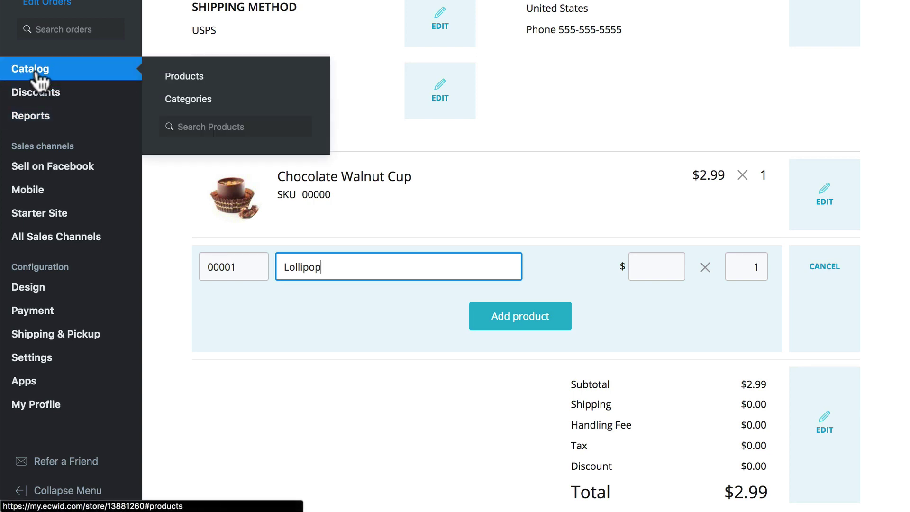
{"action": "right_click", "coordinate": [178, 78]}
{"action": "left_click", "coordinate": [189, 80]}
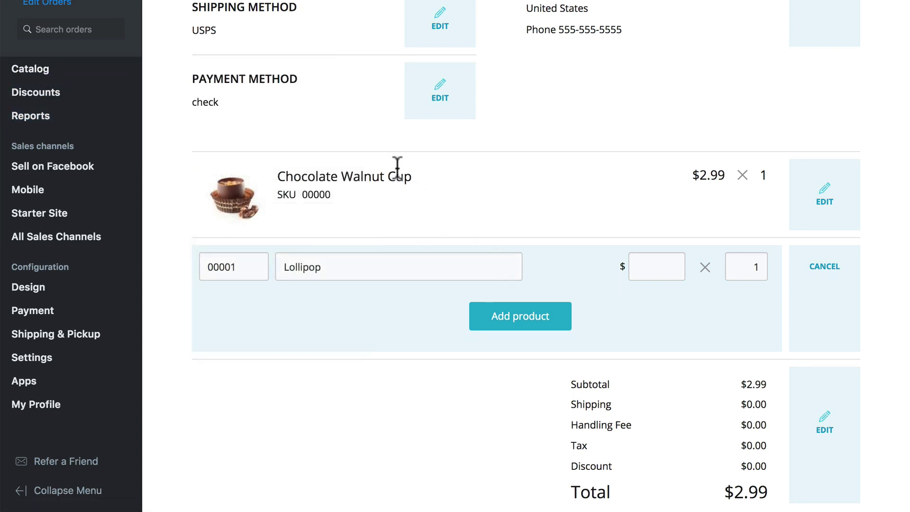
{"action": "key", "text": "ctrl+Tab"}
{"action": "scroll", "coordinate": [595, 224], "scroll_direction": "down", "scroll_amount": 5}
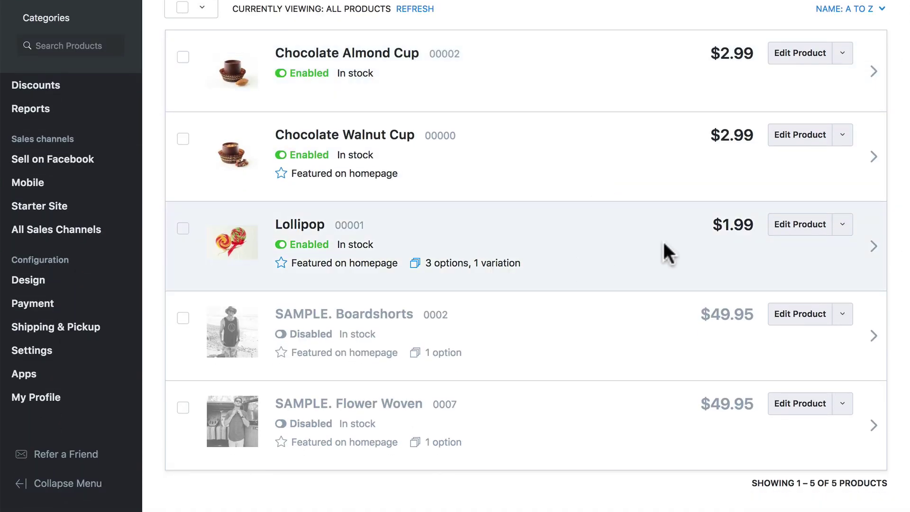
{"action": "key", "text": "ctrl+shift+Tab"}
Step: Give the Lollipop line price 1.99 and quantity 10, and add it to the order
{"action": "type", "text": "1.99"}
{"action": "left_click", "coordinate": [757, 267]}
{"action": "type", "text": "0"}
{"action": "left_click", "coordinate": [546, 315]}
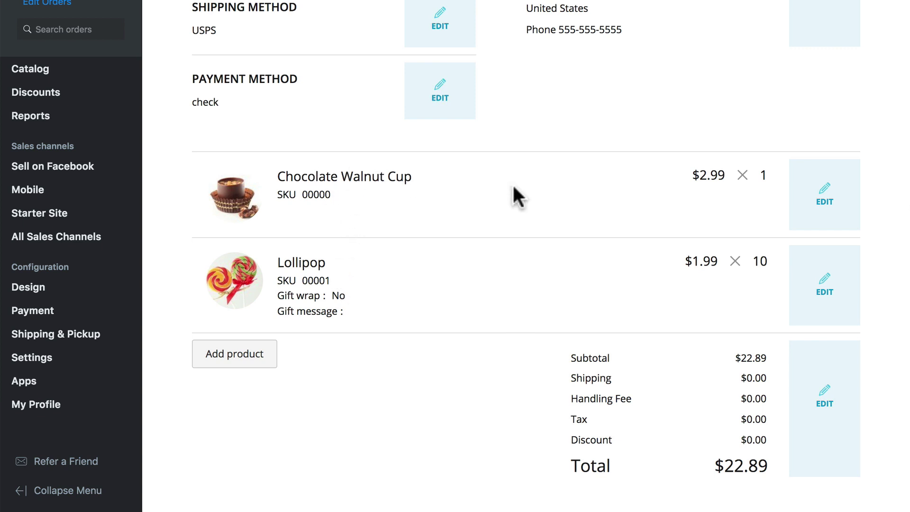
Step: Remove the Chocolate Walnut Cup from the order's items
{"action": "left_click", "coordinate": [854, 195]}
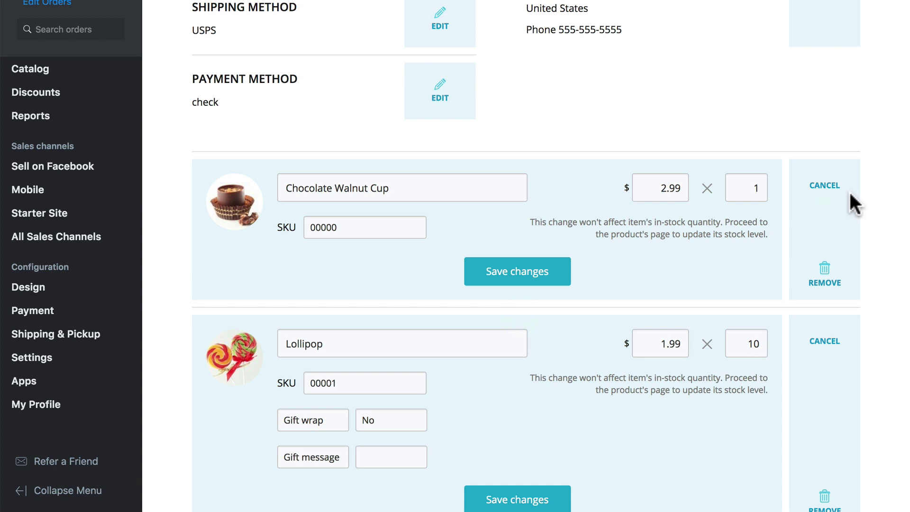
{"action": "left_click", "coordinate": [825, 277]}
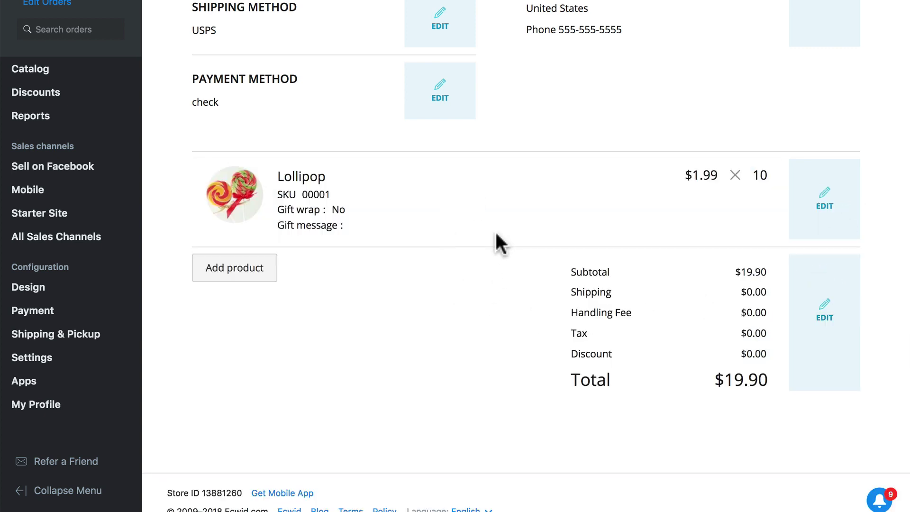
{"action": "scroll", "coordinate": [495, 240], "scroll_direction": "down", "scroll_amount": 1}
Step: Enter tax 2 and shipping 3.00 in the order totals and save them
{"action": "left_click", "coordinate": [812, 284]}
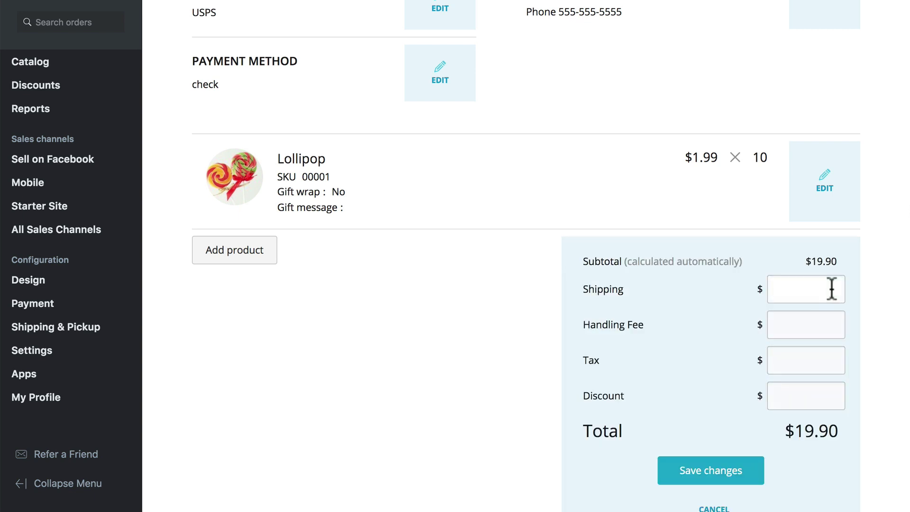
{"action": "left_click", "coordinate": [790, 362]}
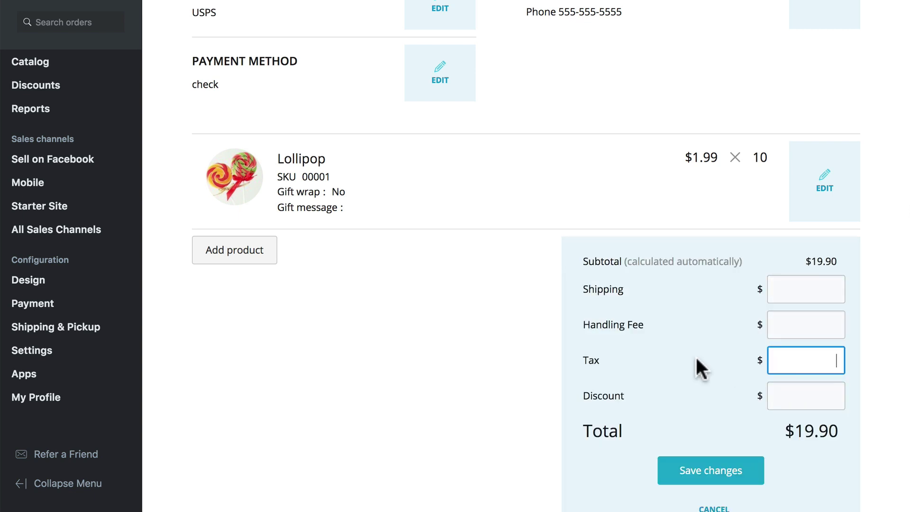
{"action": "type", "text": "2"}
{"action": "scroll", "coordinate": [688, 403], "scroll_direction": "down", "scroll_amount": 3}
{"action": "left_click", "coordinate": [672, 428]}
{"action": "left_click", "coordinate": [802, 230]}
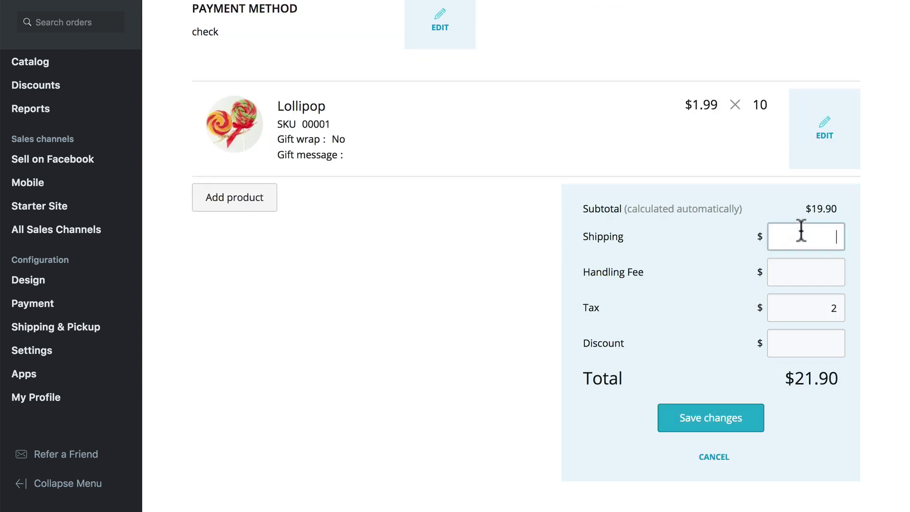
{"action": "type", "text": "3.00"}
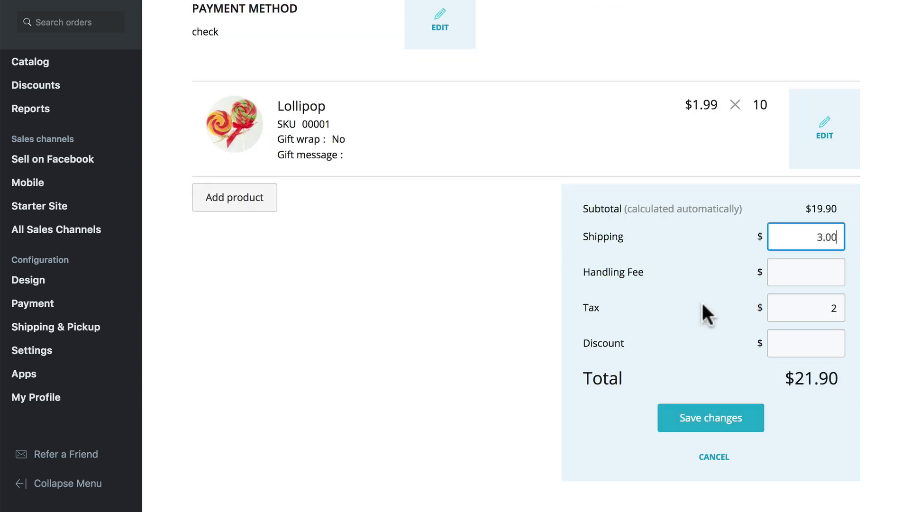
{"action": "left_click", "coordinate": [716, 419]}
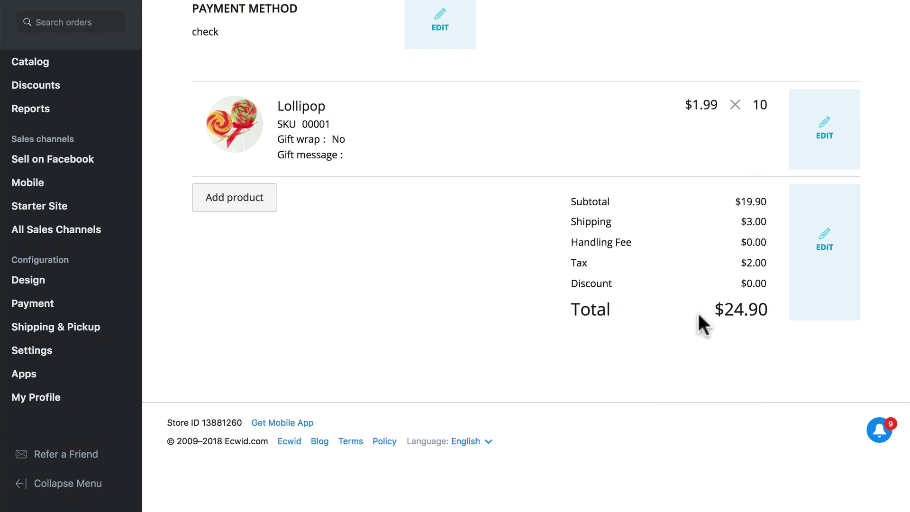
{"action": "scroll", "coordinate": [550, 208], "scroll_direction": "up", "scroll_amount": 2}
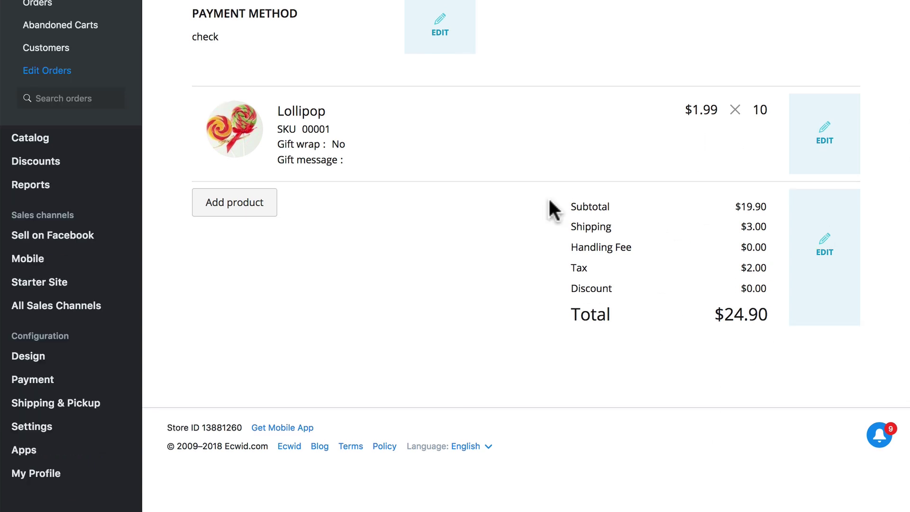
Step: Cancel the leave-page prompt and place the new order, creating order #4
{"action": "scroll", "coordinate": [549, 199], "scroll_direction": "up", "scroll_amount": 8}
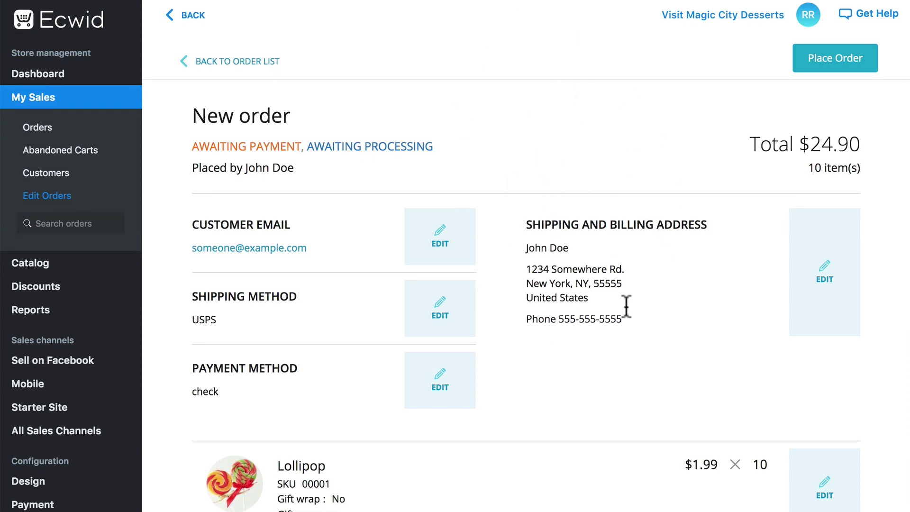
{"action": "scroll", "coordinate": [632, 254], "scroll_direction": "down", "scroll_amount": 6}
{"action": "scroll", "coordinate": [632, 254], "scroll_direction": "up", "scroll_amount": 6}
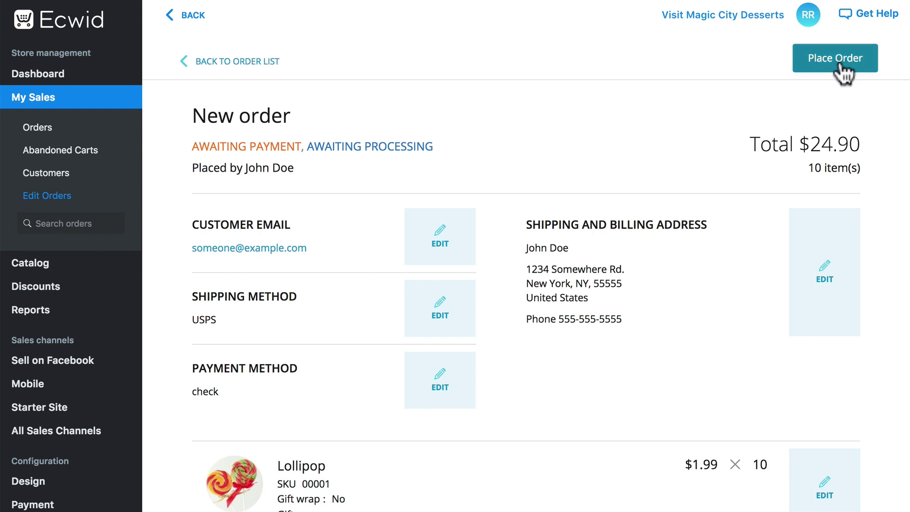
{"action": "left_click", "coordinate": [260, 63]}
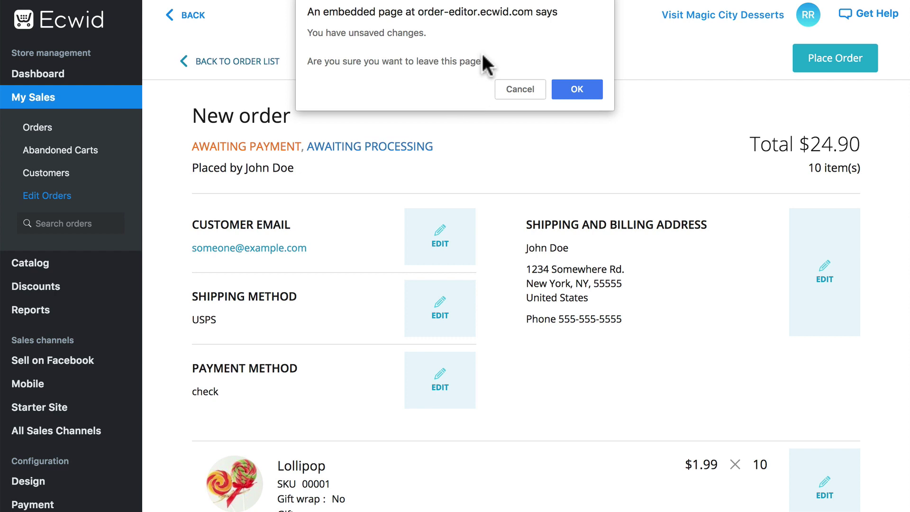
{"action": "left_click", "coordinate": [514, 95]}
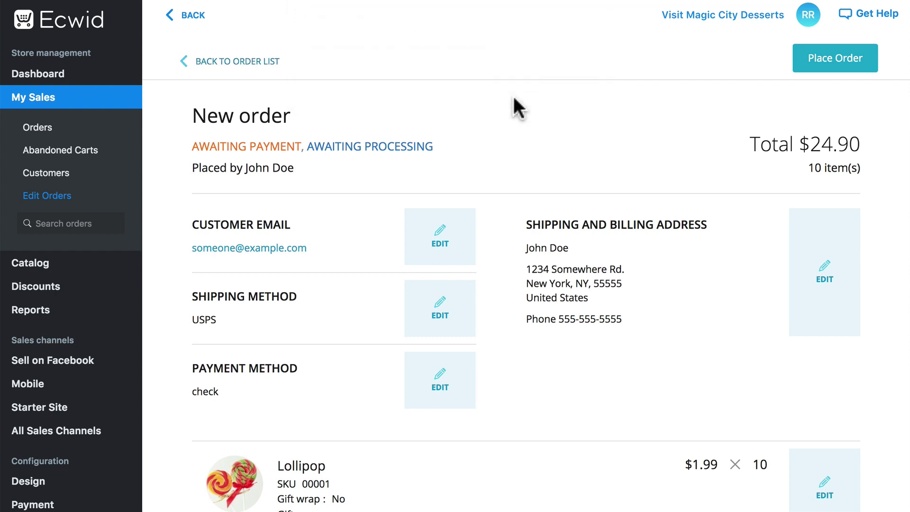
{"action": "left_click", "coordinate": [835, 59]}
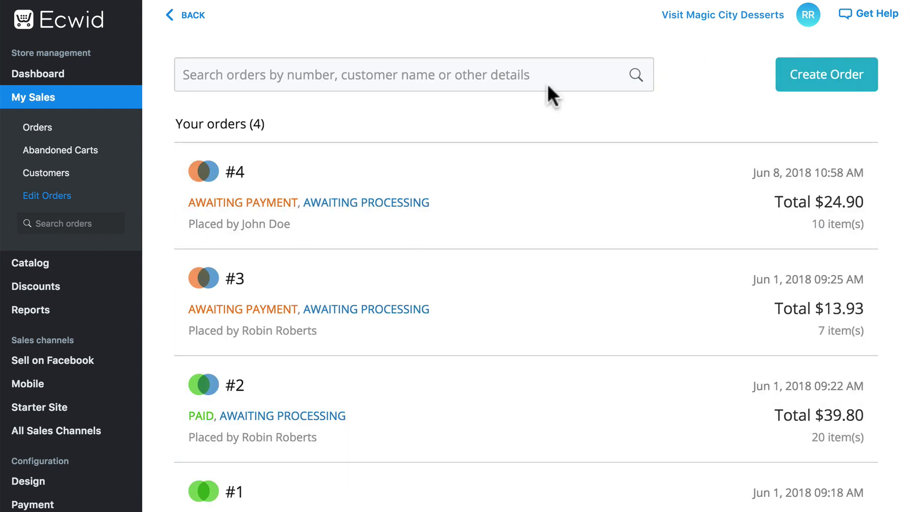
Step: Open order #4's detailed card: 10 Lollipops at $1.99, USPS, check, $24.90
{"action": "scroll", "coordinate": [548, 76], "scroll_direction": "down", "scroll_amount": 1}
{"action": "scroll", "coordinate": [549, 63], "scroll_direction": "down", "scroll_amount": 3}
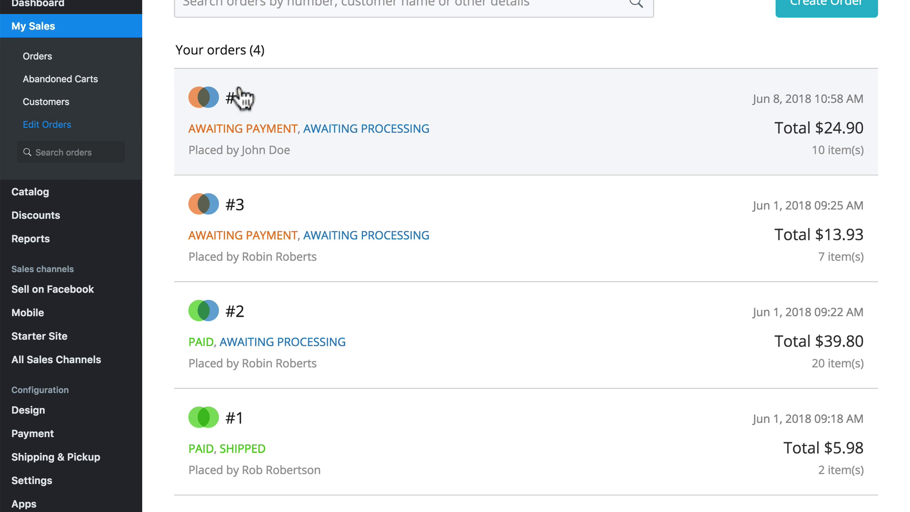
{"action": "left_click", "coordinate": [60, 59]}
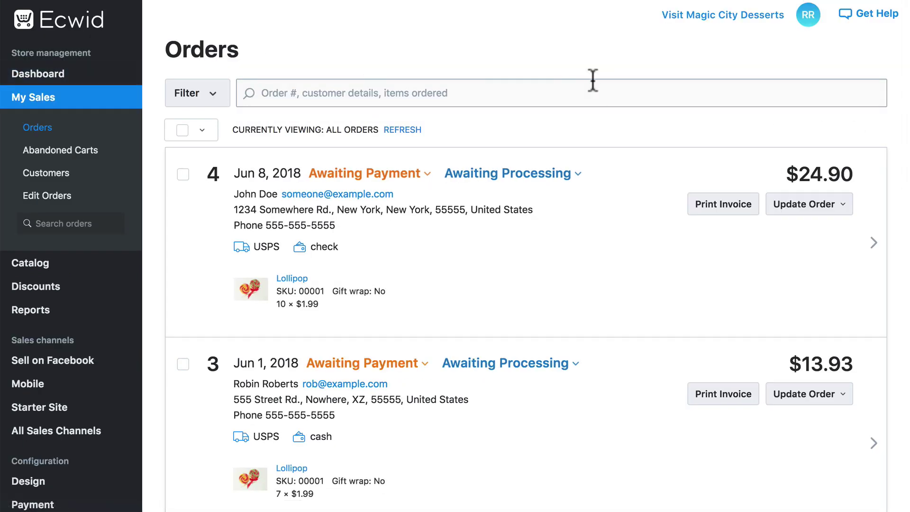